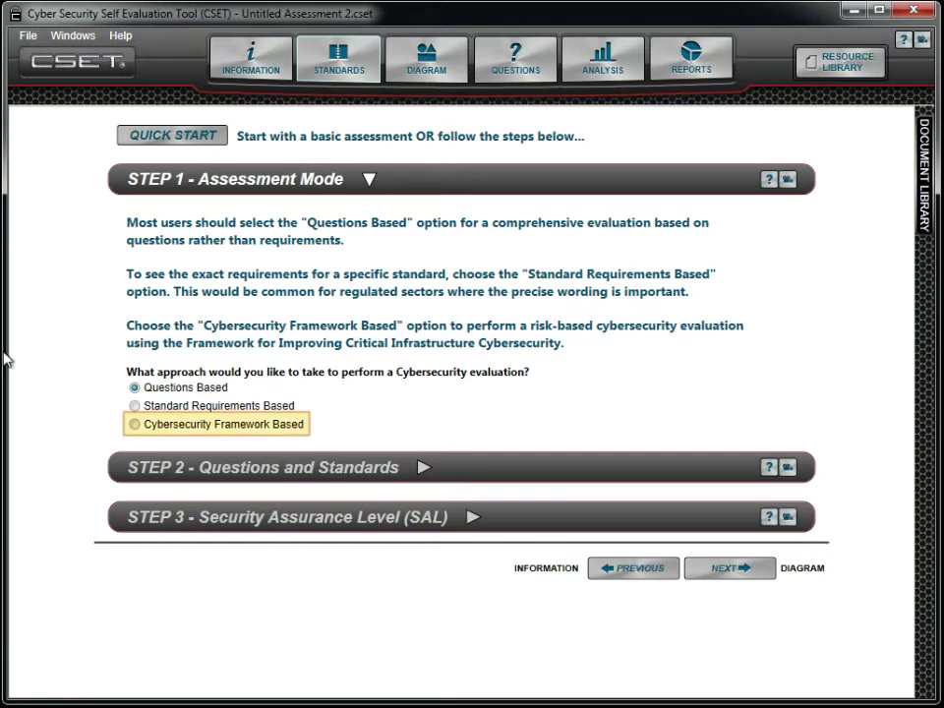
- Switch to Cybersecurity Framework Based mode and launch the Tier Determination Wizard from Implementation Tiers
click(134, 425)
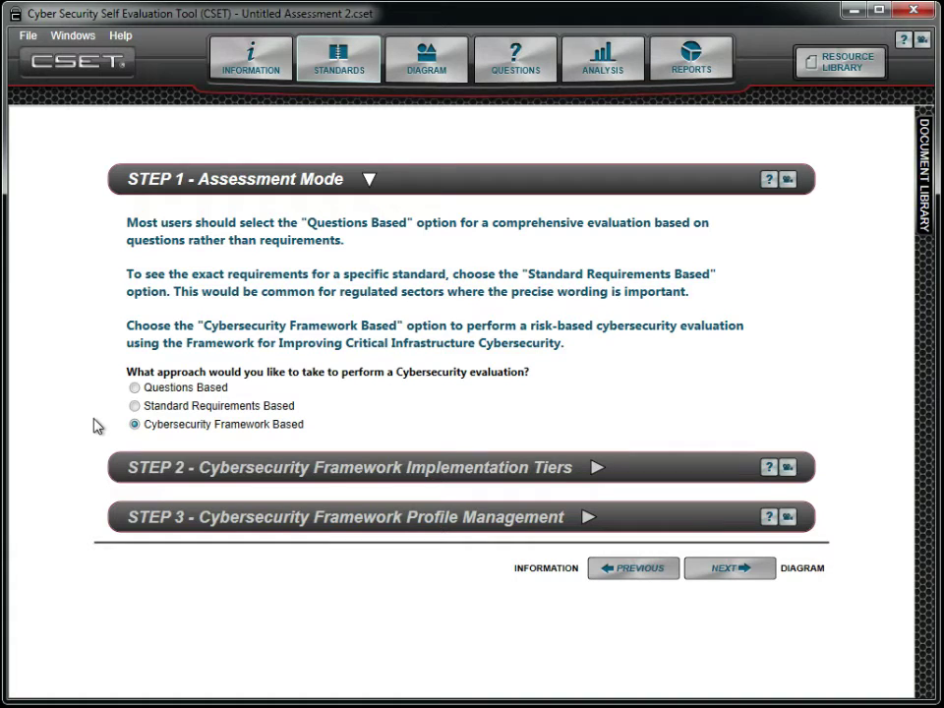
click(186, 468)
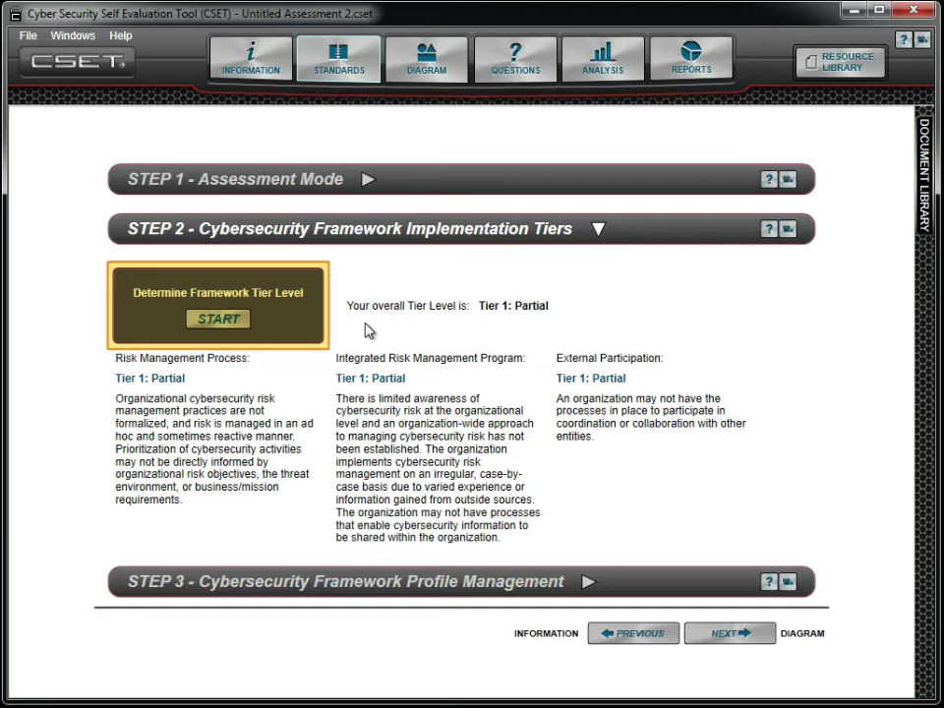
click(228, 321)
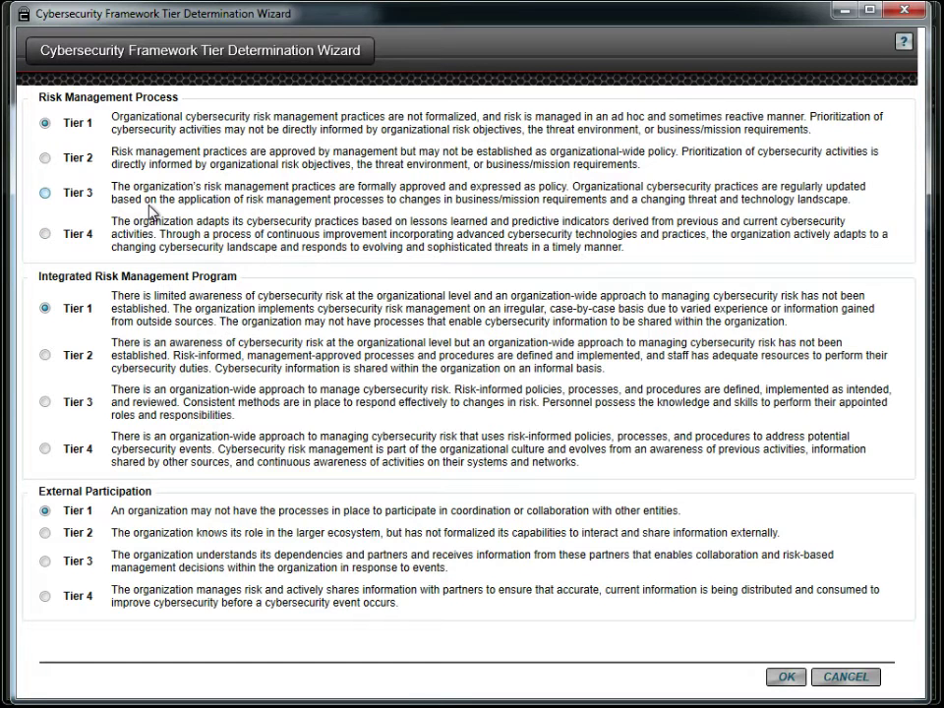
- Set Risk Management Process to Tier 3 and Integrated Risk Management Program to Tier 2, then confirm
click(44, 193)
click(45, 356)
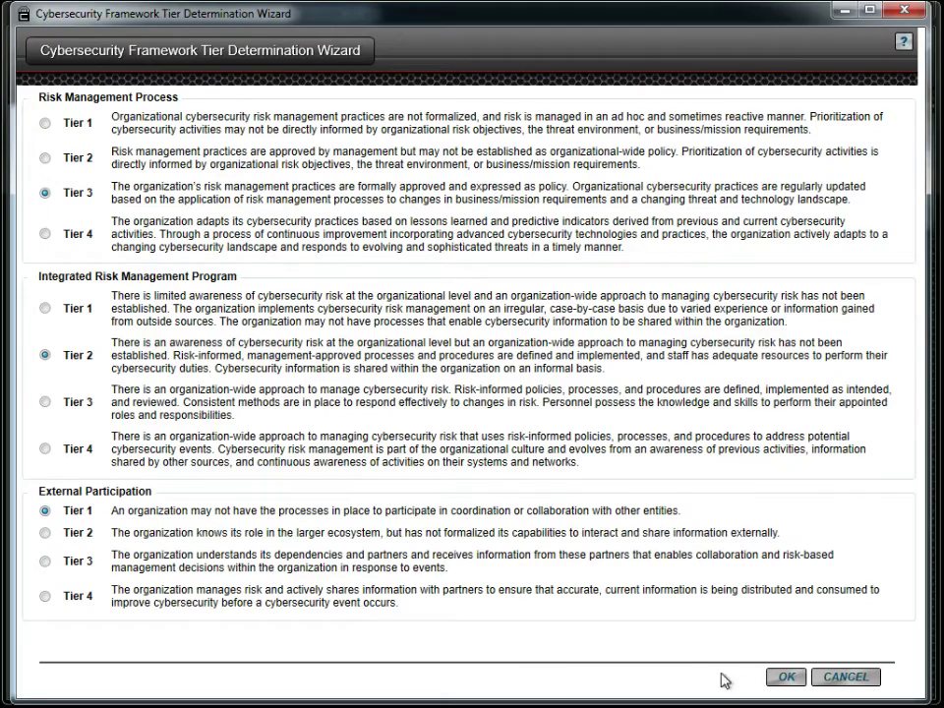
click(782, 676)
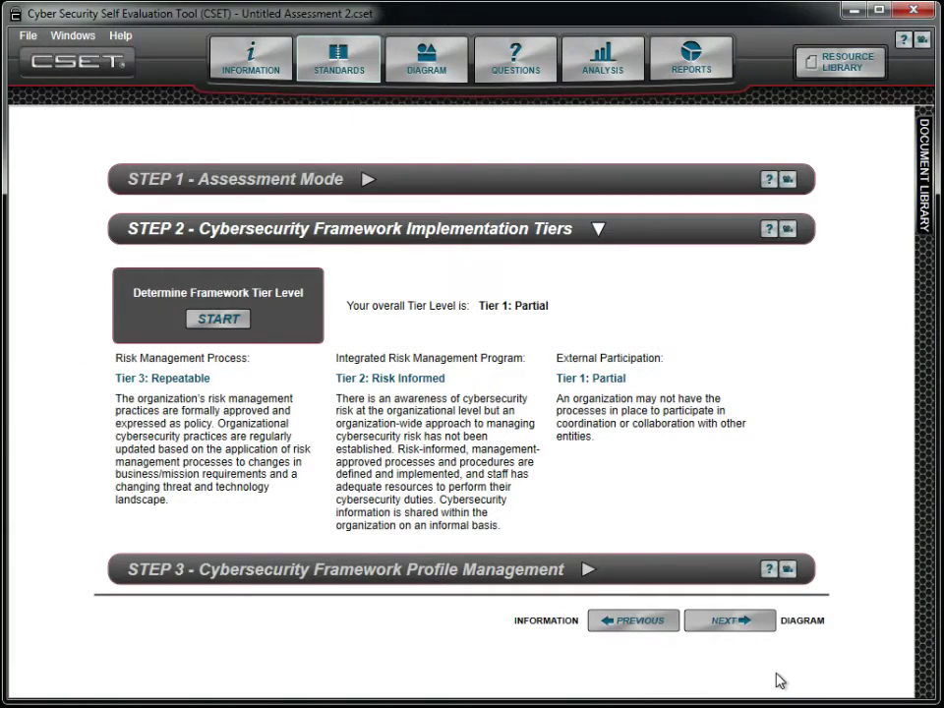
- Expand Profile Management and start a new profile copied from the Baseline Cybersecurity Framework profile
click(646, 571)
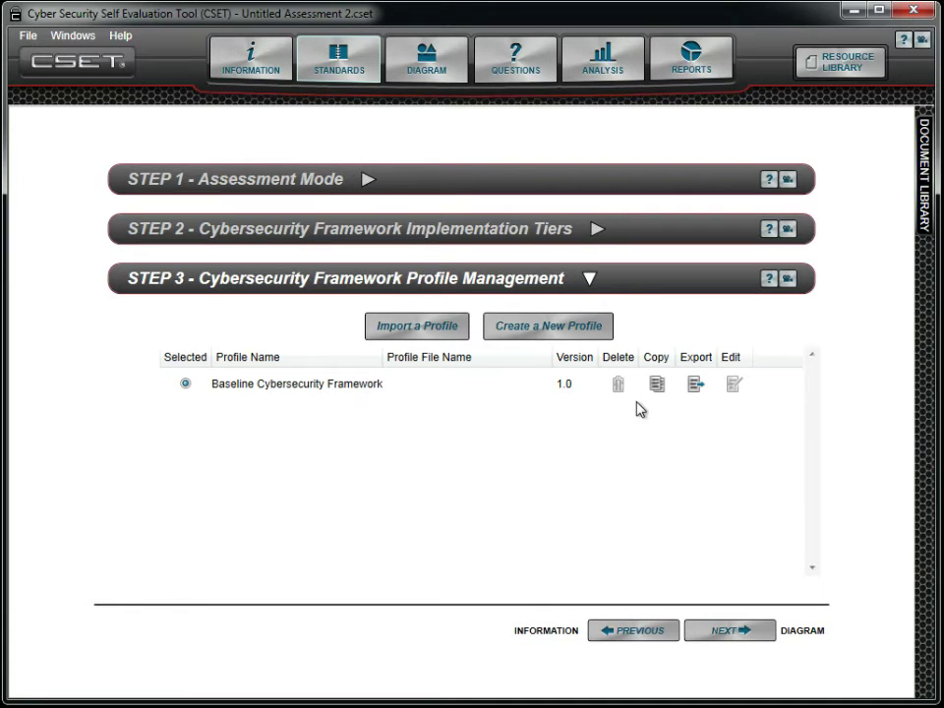
click(658, 388)
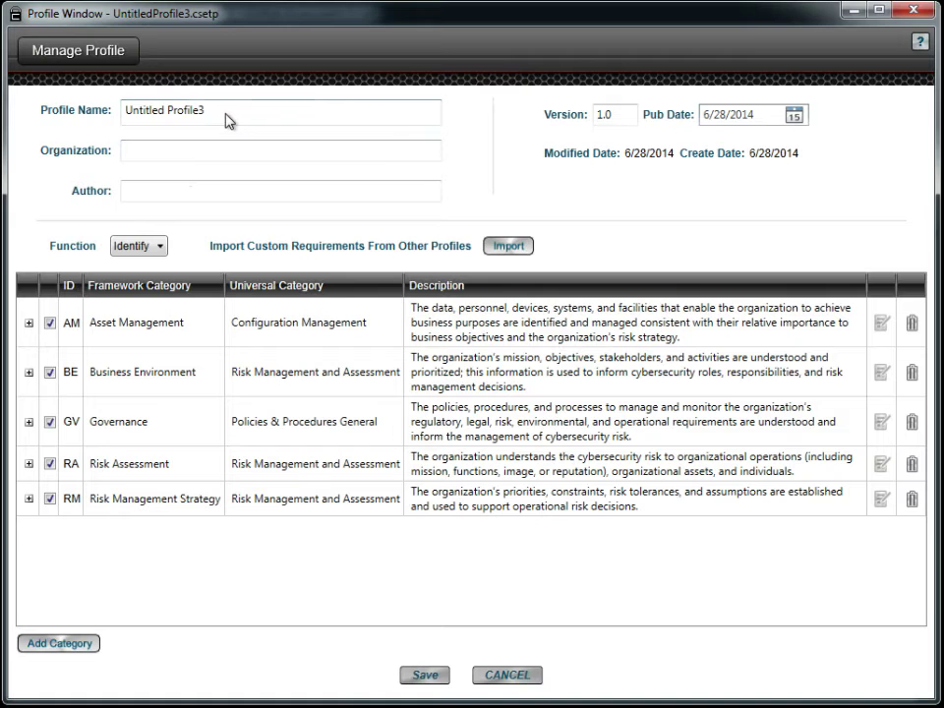
- Rename the profile to South Creek Current and display the Respond function's five categories
drag(227, 120, 109, 116)
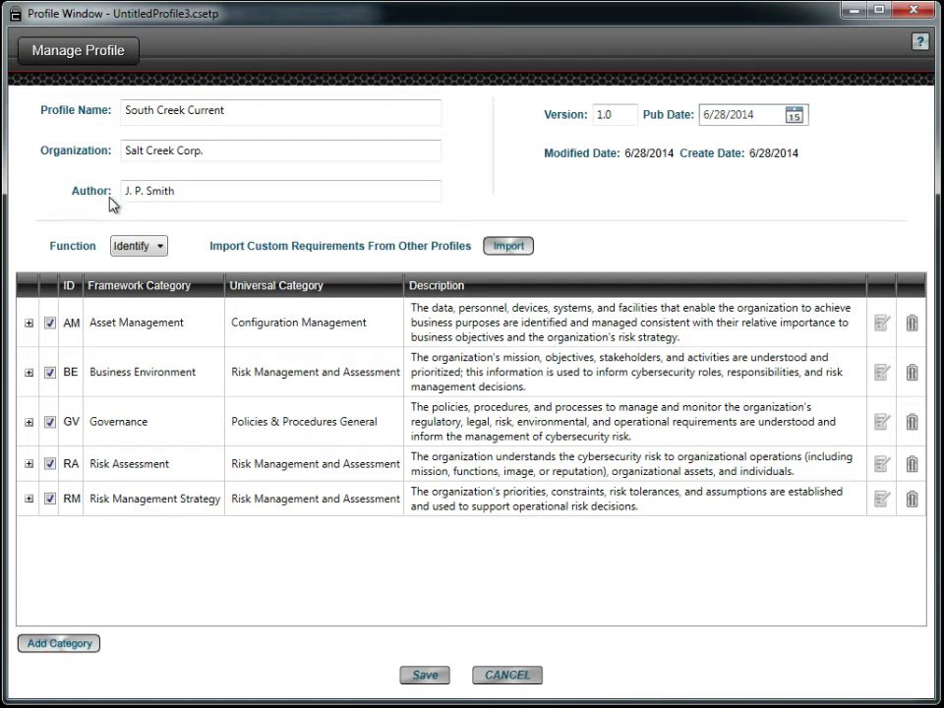
click(160, 249)
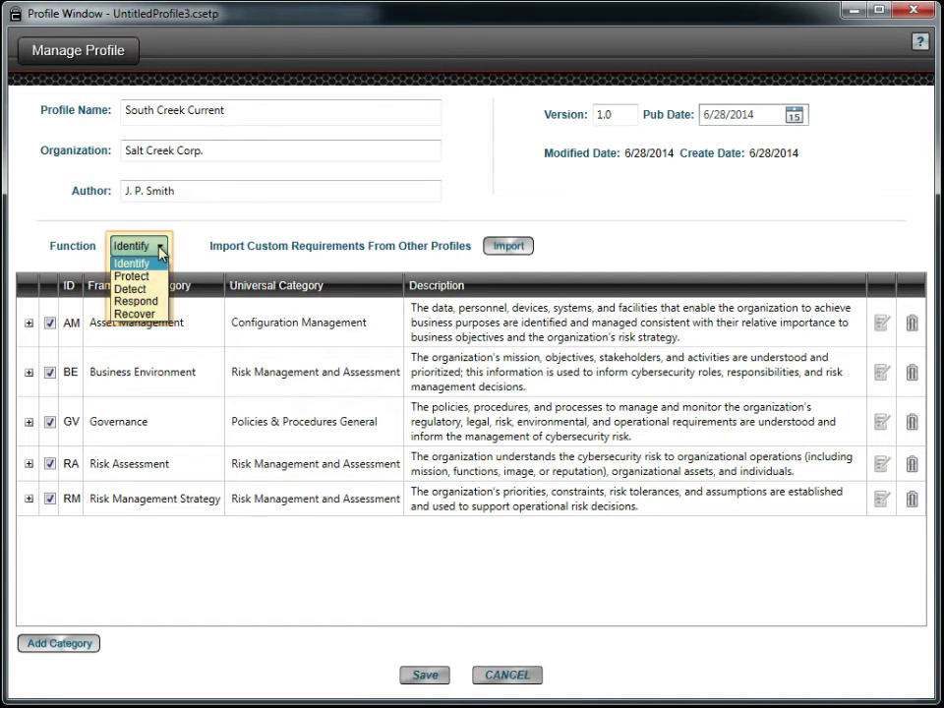
click(136, 301)
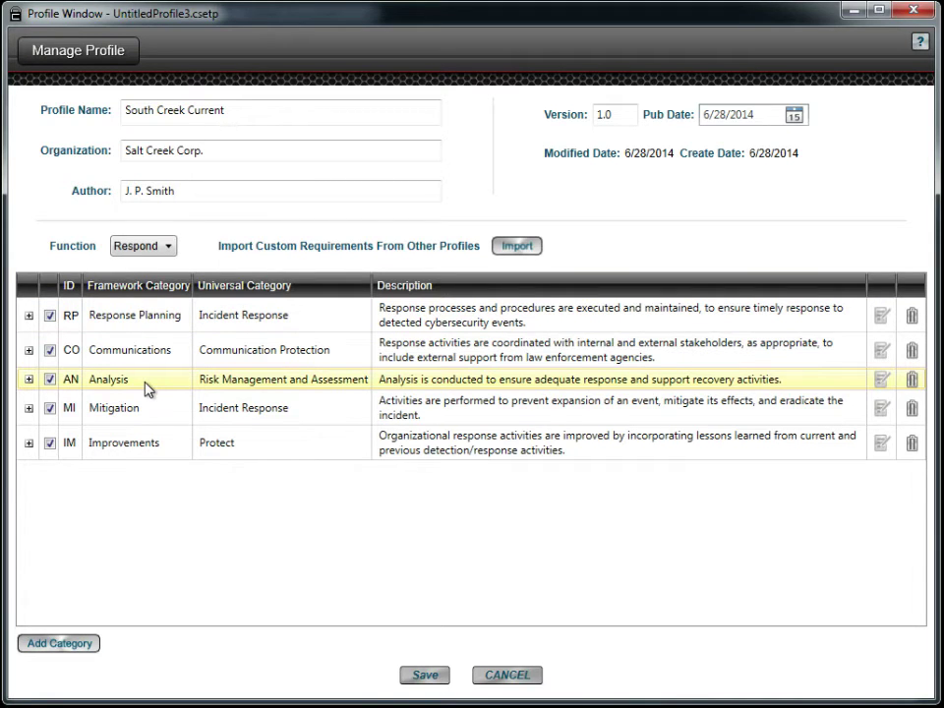
- Expand the AN Analysis category to list its four requirements
click(28, 379)
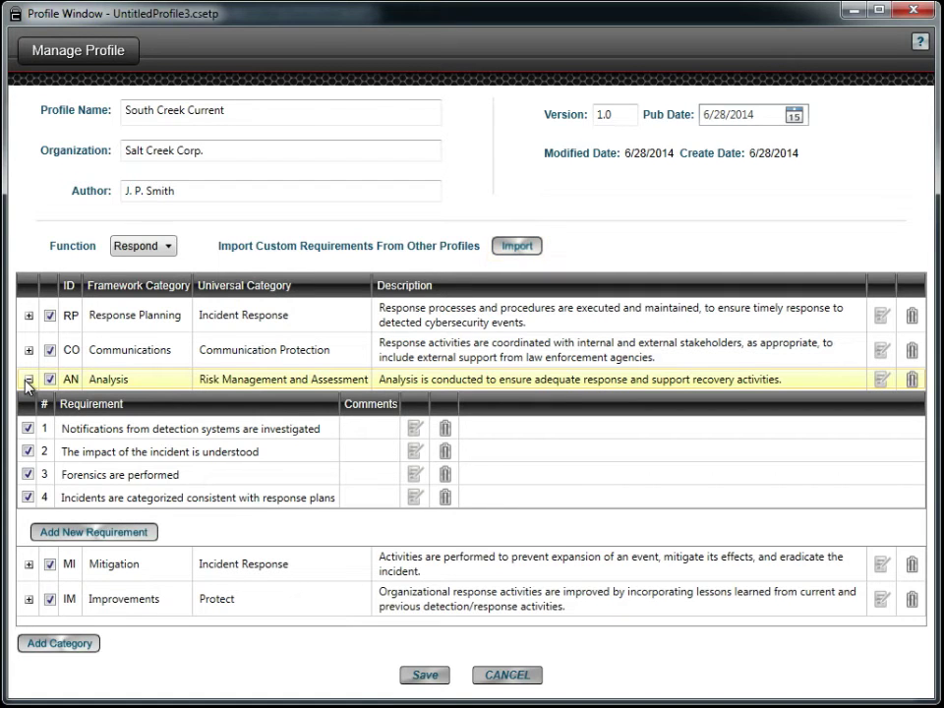
- Add the Analysis requirement 'Is there an integrated cybersecurity incident response team (CSIRT)?' and select it
click(137, 532)
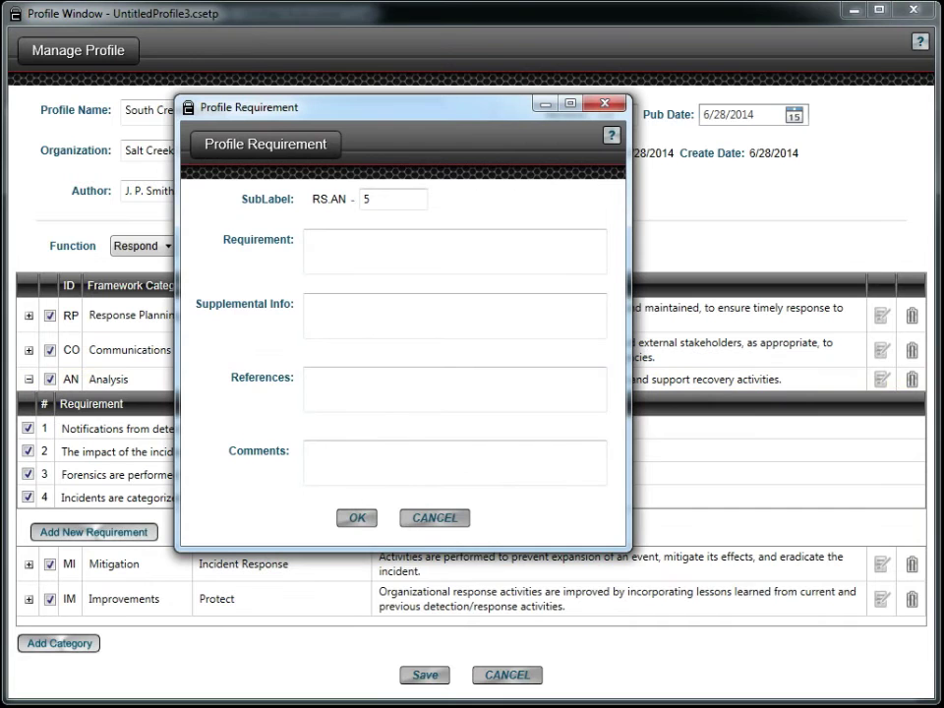
text(Is there an integrated cybersecurity incident response team (CSIRT)?)
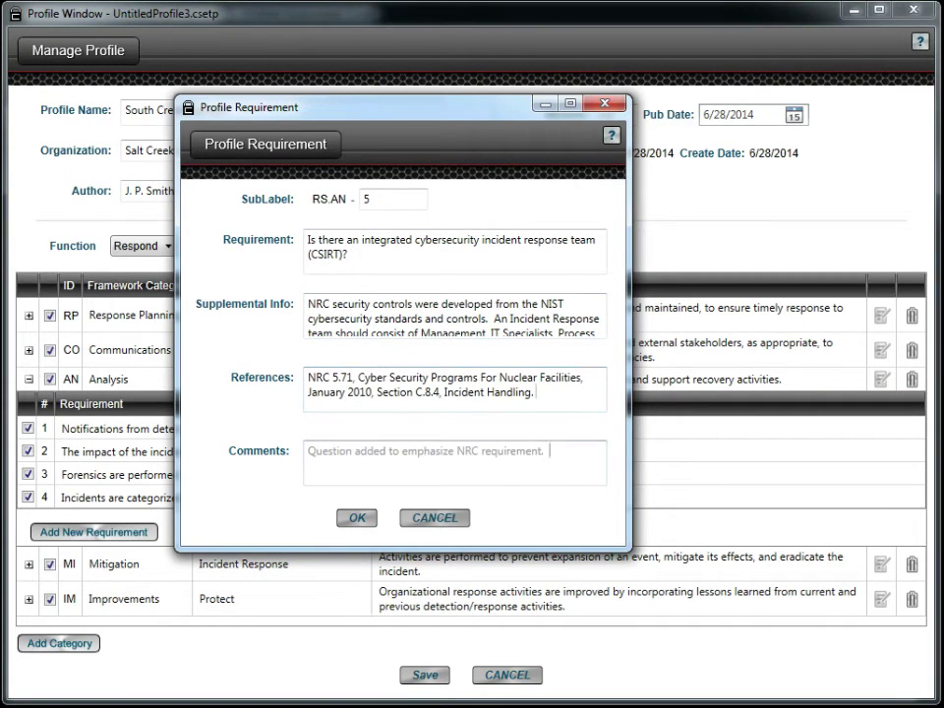
click(357, 518)
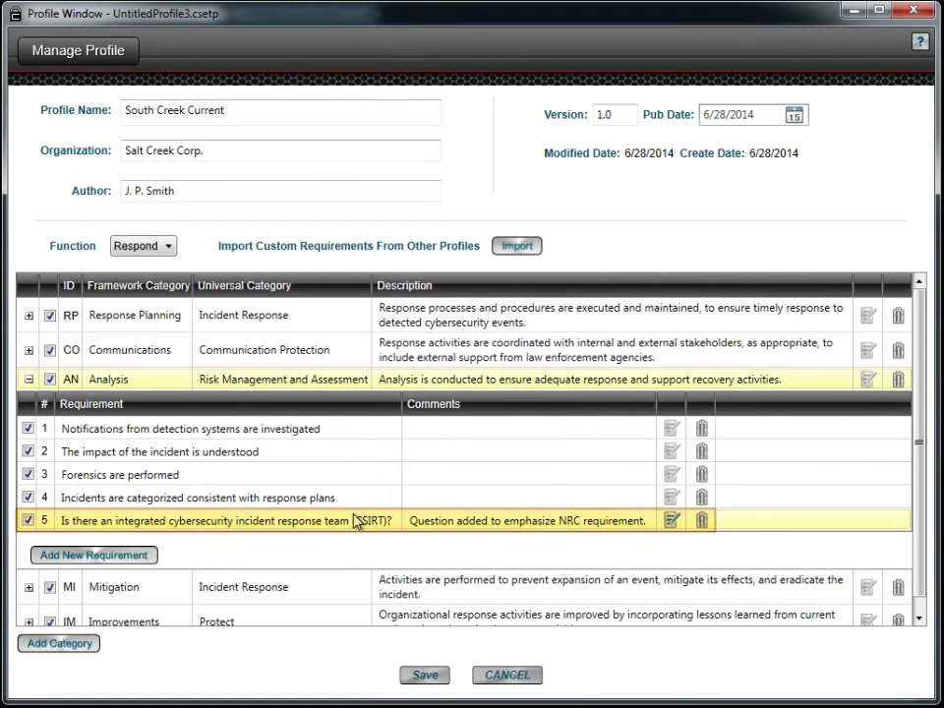
click(355, 520)
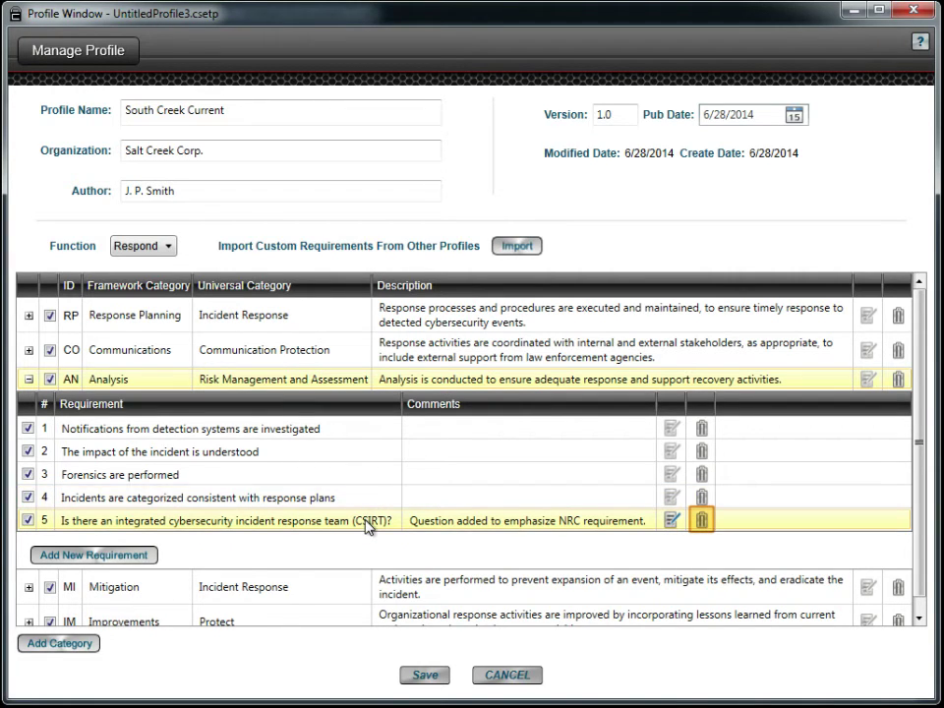
- Save the profile file as 'South Creek Current' and select that profile for the assessment
click(437, 677)
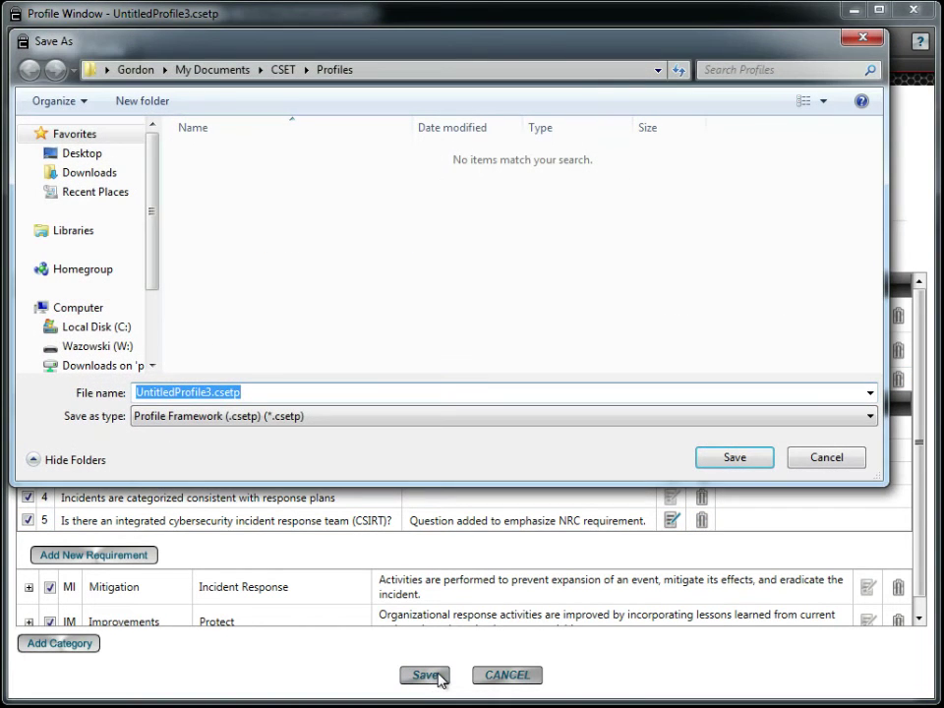
text(South C)
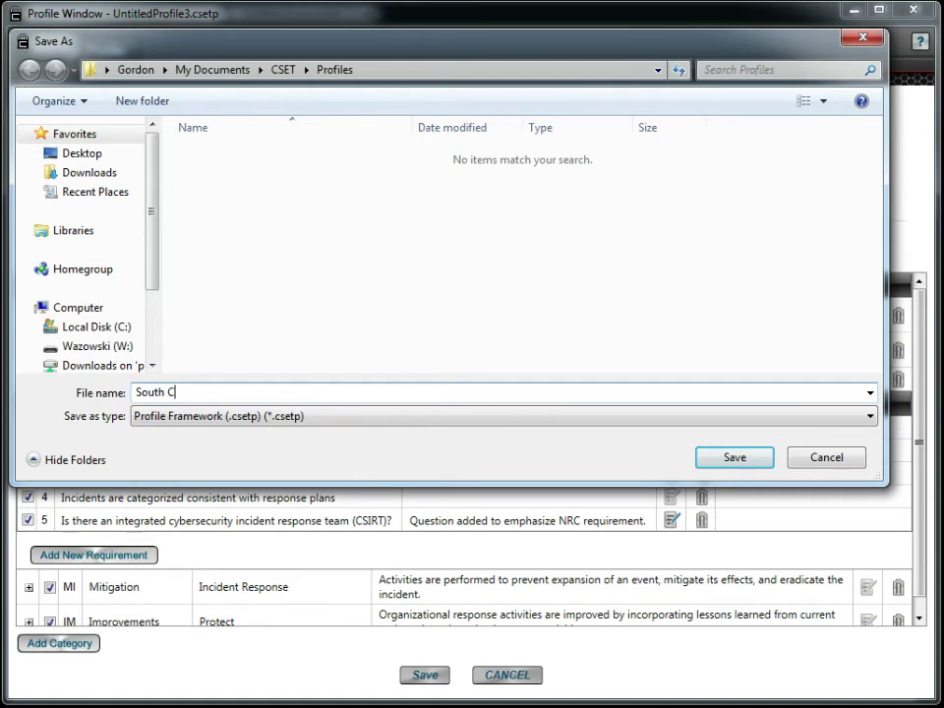
text(reek Current)
click(745, 464)
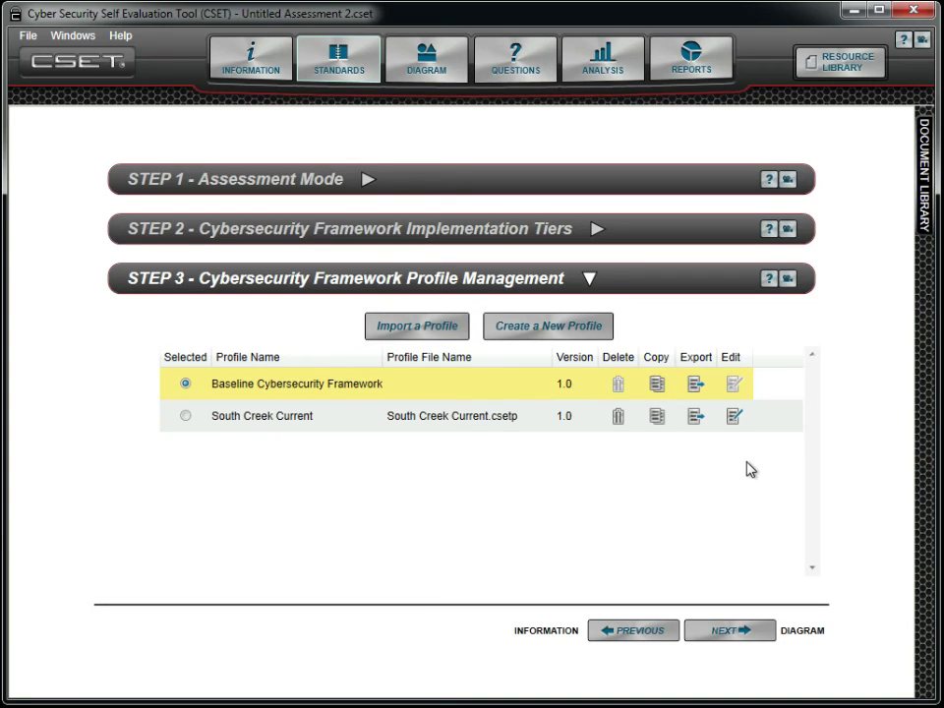
click(186, 417)
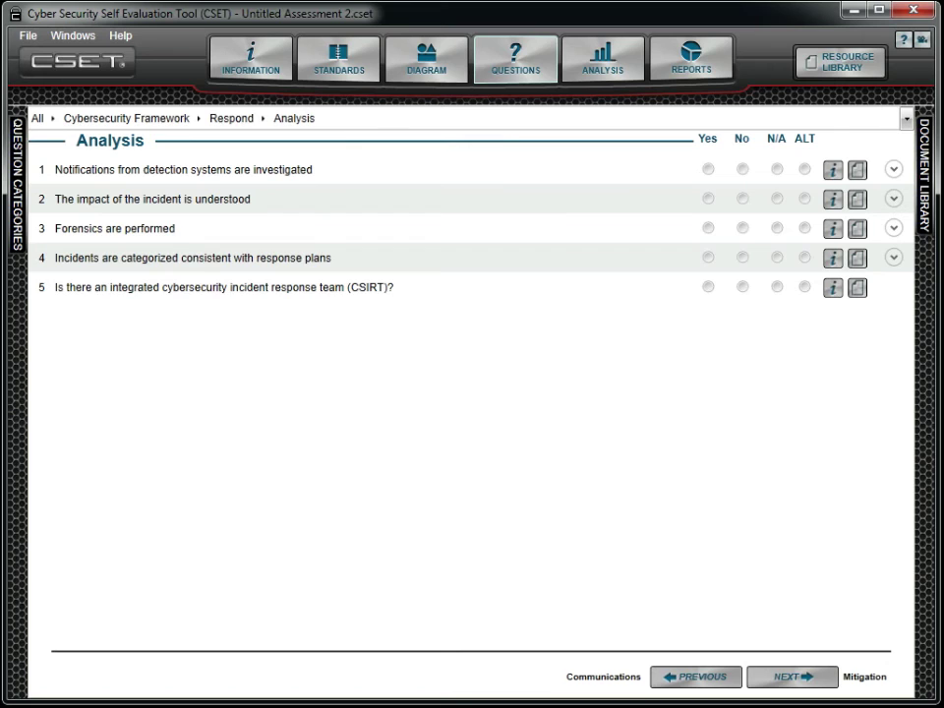
- View and close the CSIRT question's info, then expand question 1's related NIST 800-53 R4 questions
click(216, 287)
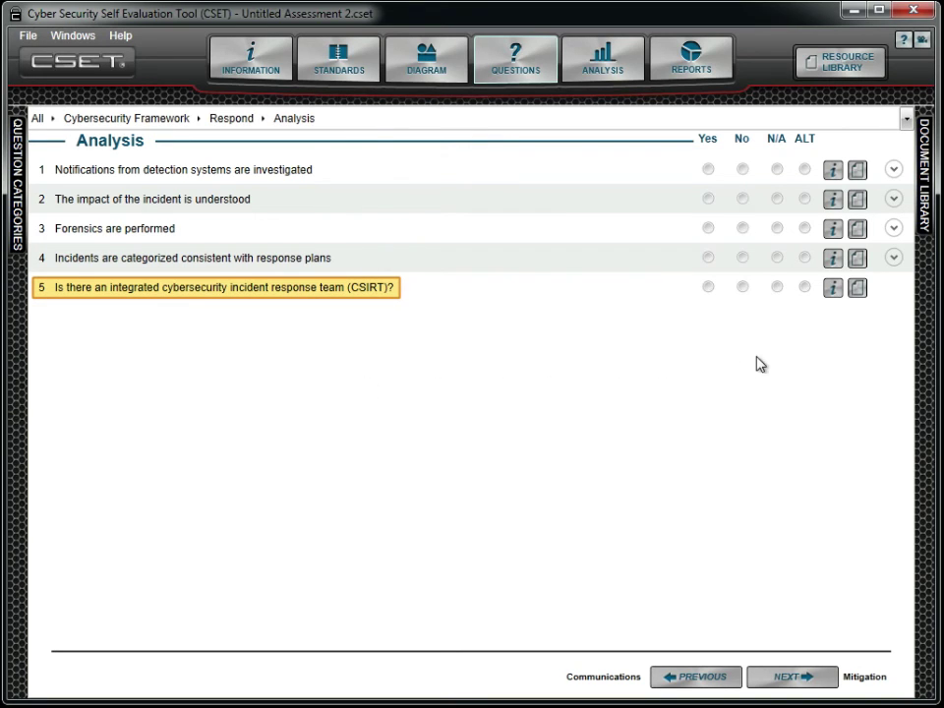
click(830, 294)
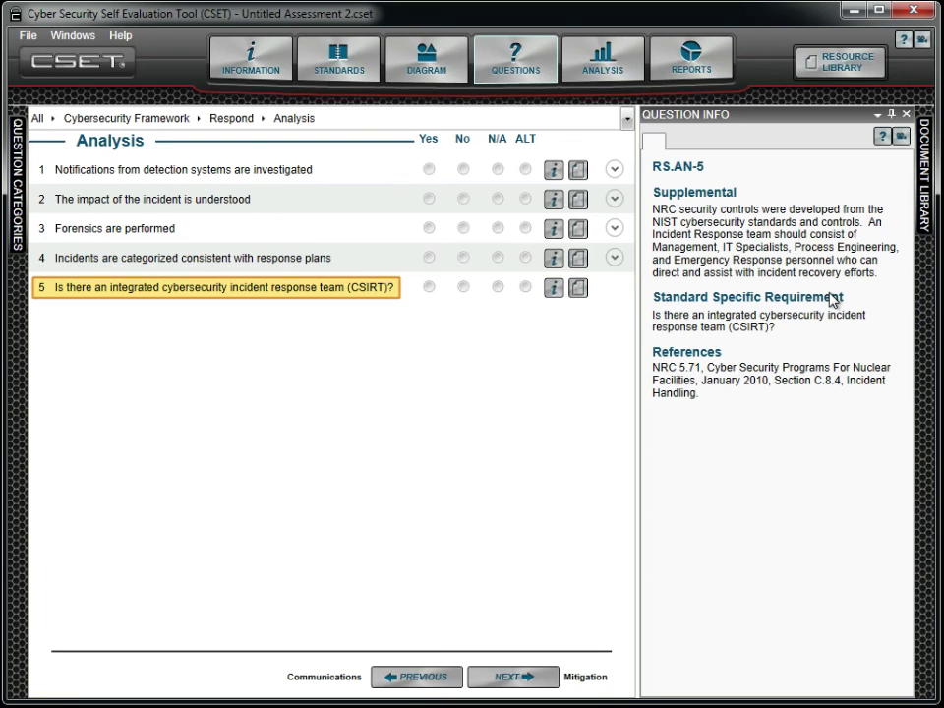
click(832, 299)
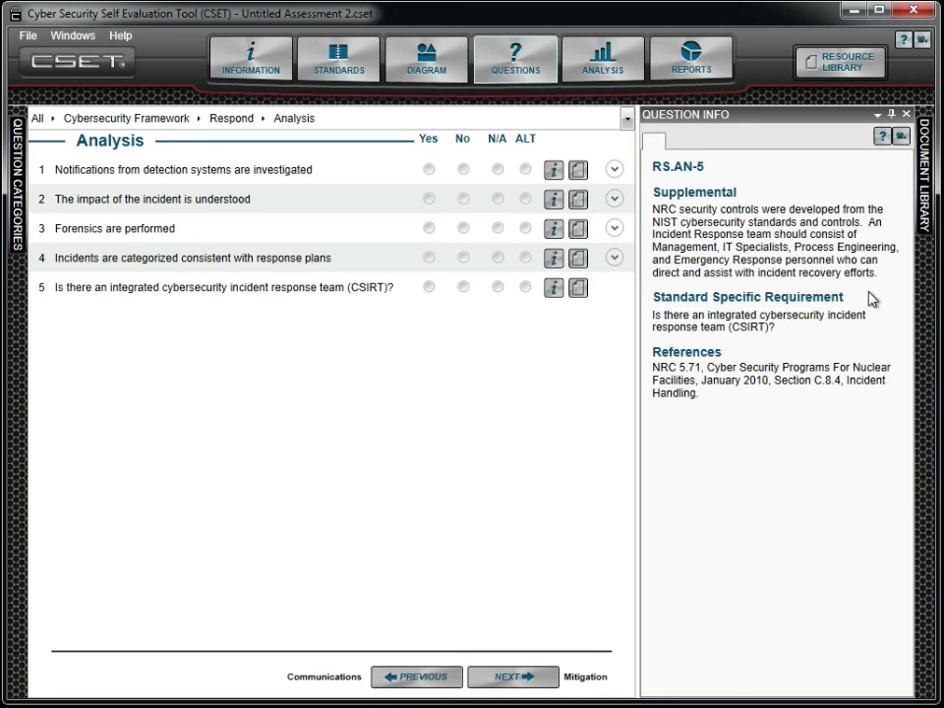
click(906, 114)
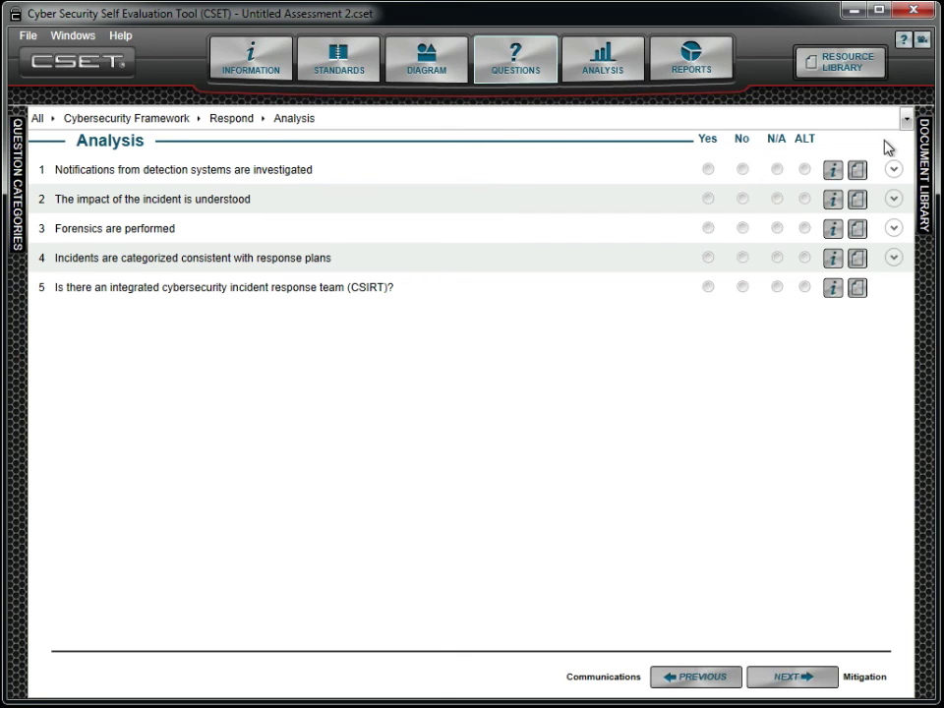
click(892, 171)
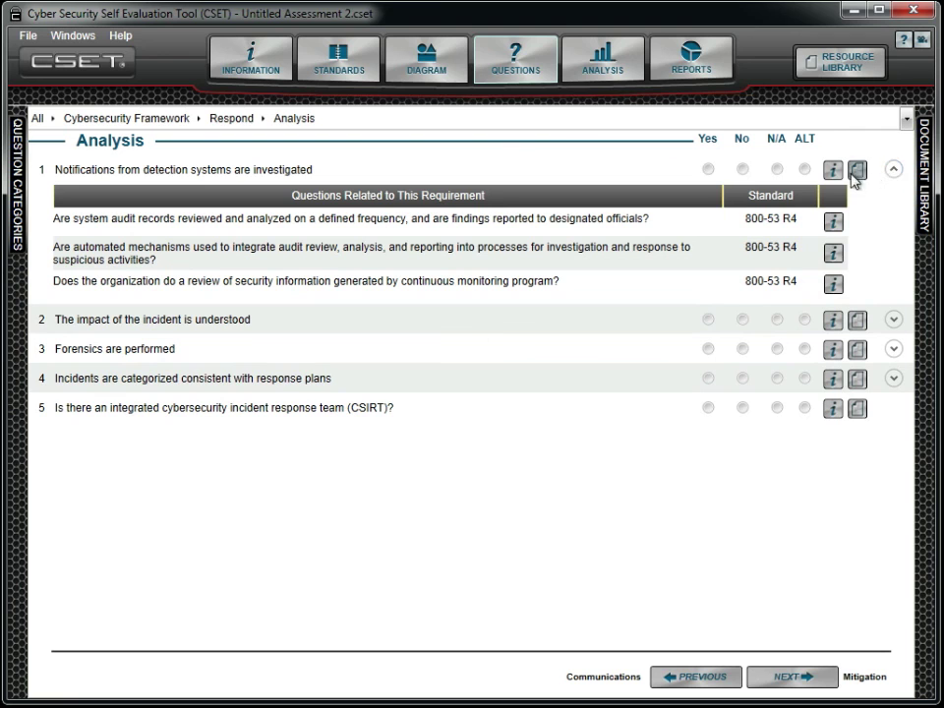
- Answer Yes to Analysis questions 1 through 5, collapsing question 1's related questions along the way
click(709, 171)
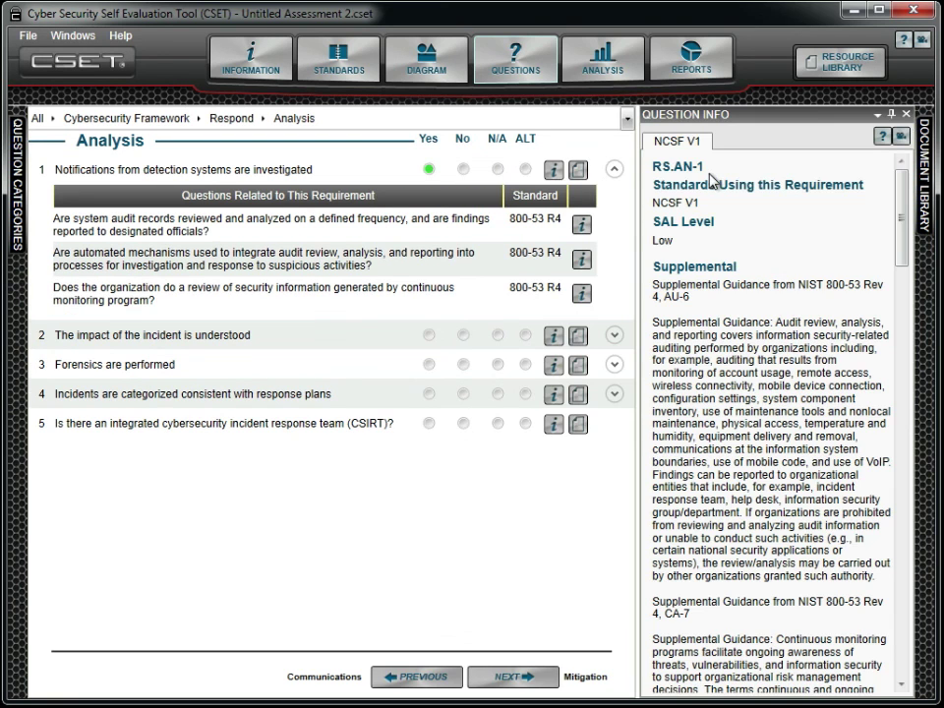
click(614, 170)
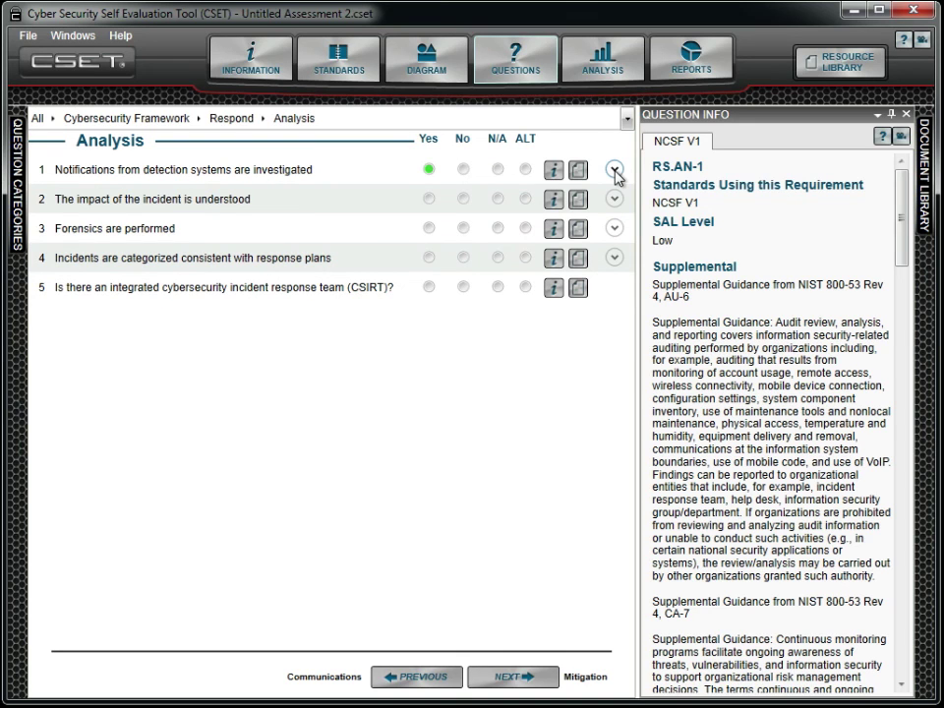
click(428, 199)
click(429, 230)
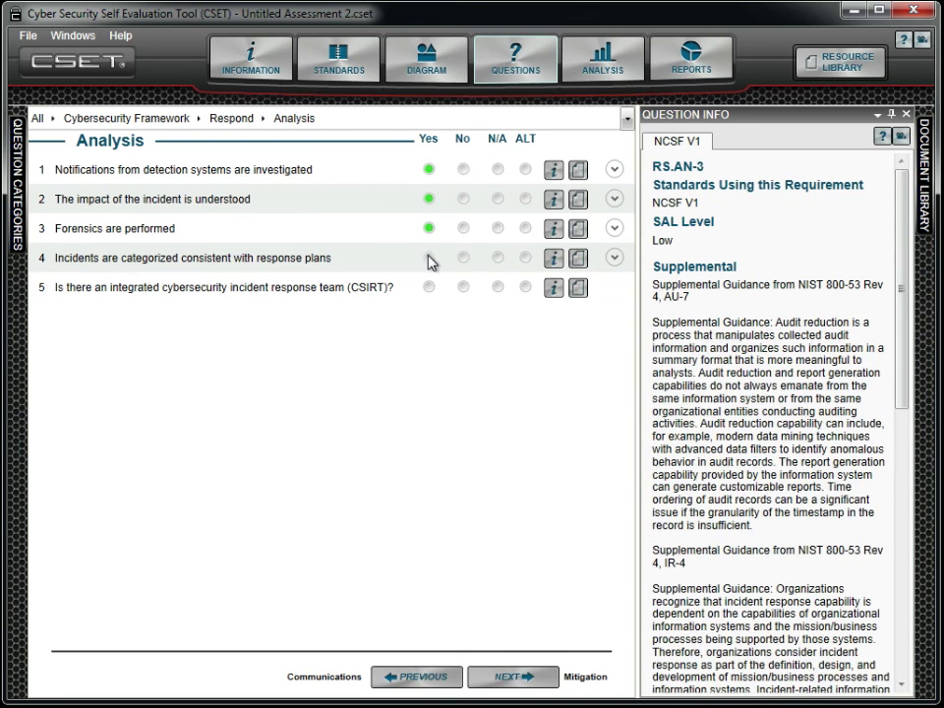
click(428, 259)
click(430, 289)
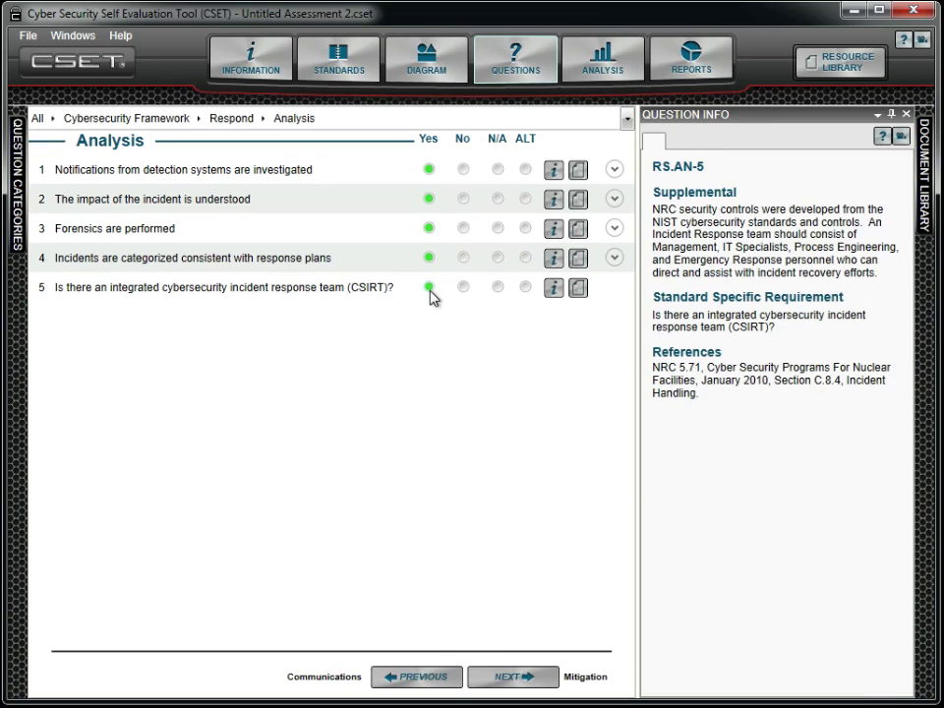